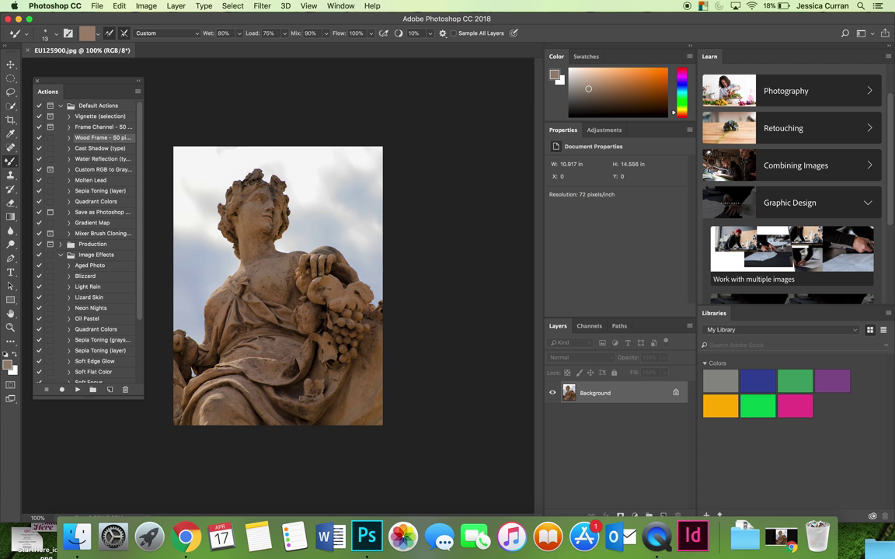
# Collapse the Image Effects and Default Actions sets in the Actions panel.
pyautogui.click(61, 255)
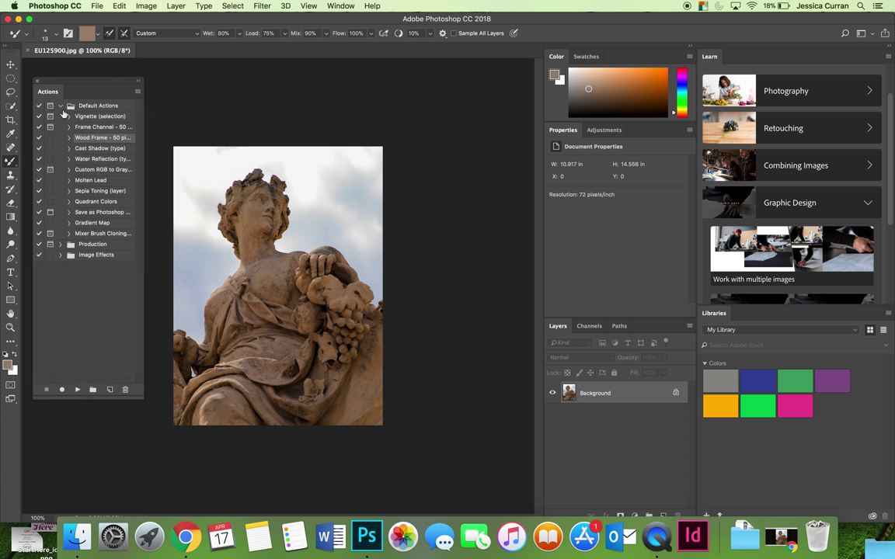
pyautogui.click(60, 107)
pyautogui.click(74, 198)
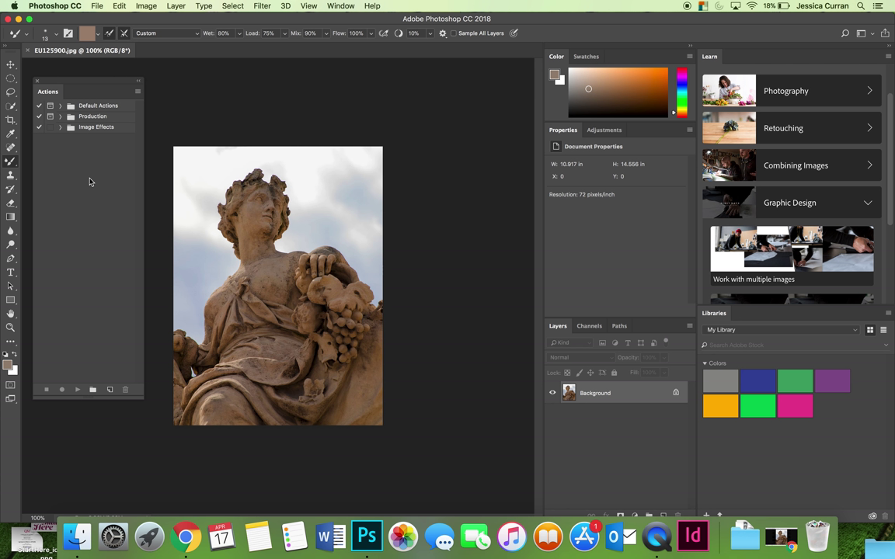
# Create a new action set named 'JC Custom Actions'.
pyautogui.click(93, 391)
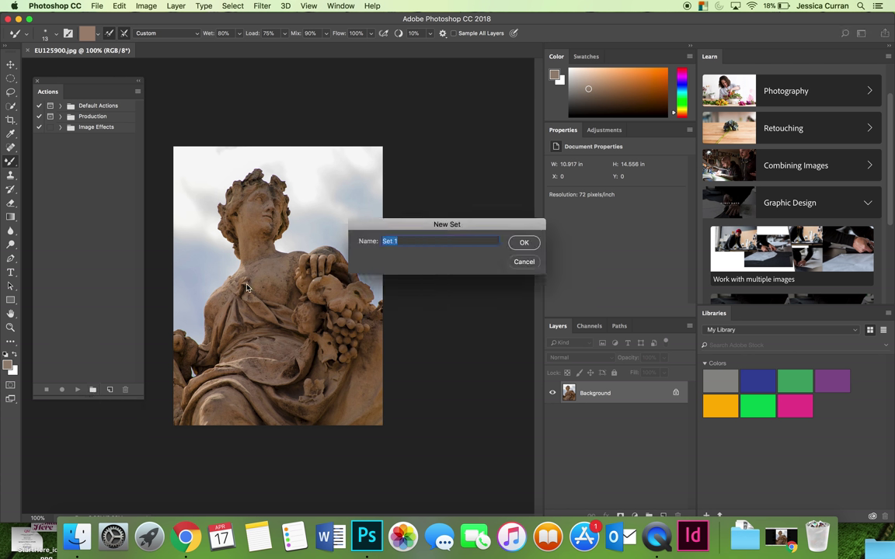
pyautogui.write('JC Custom A ct')
pyautogui.press('BackSpace')
pyautogui.press('BackSpace')
pyautogui.press('BackSpace')
pyautogui.write('ctions')
pyautogui.click(524, 242)
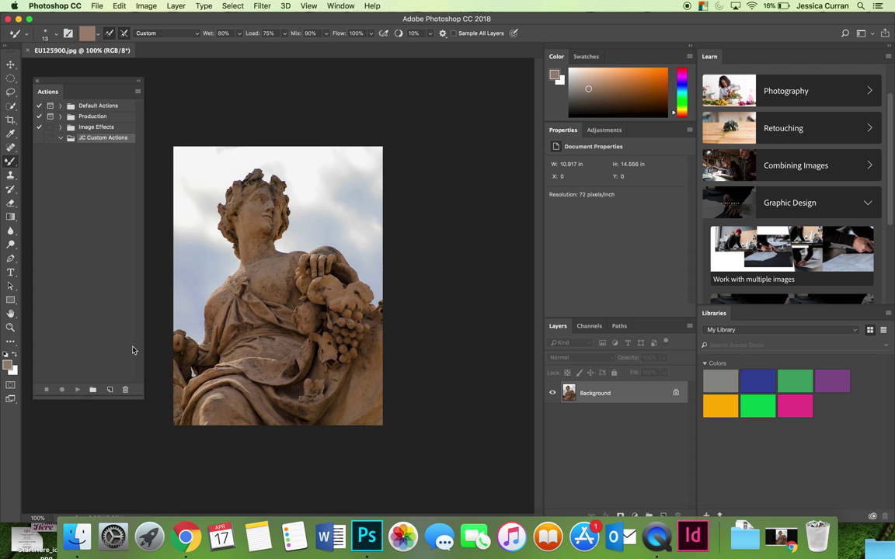
# Start a new action named 'Funny Filters'.
pyautogui.click(110, 390)
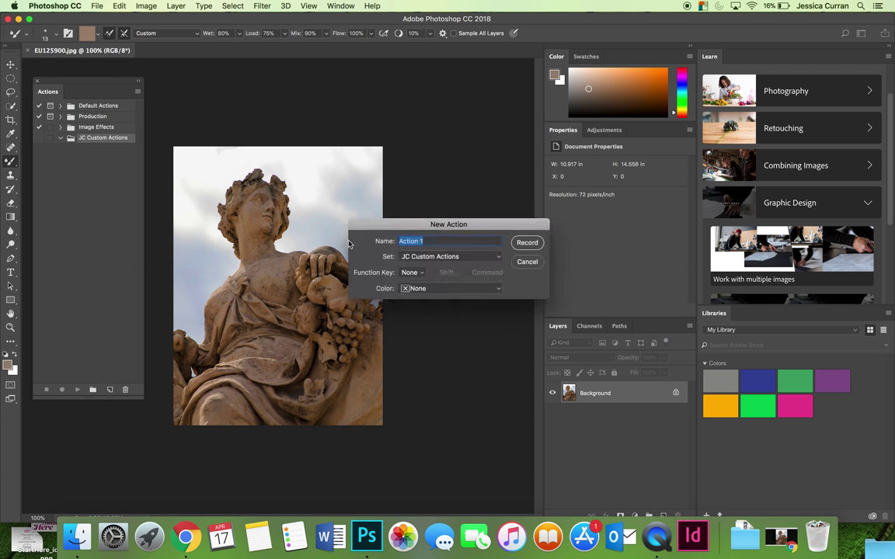
pyautogui.moveTo(405, 228); pyautogui.dragTo(376, 190)
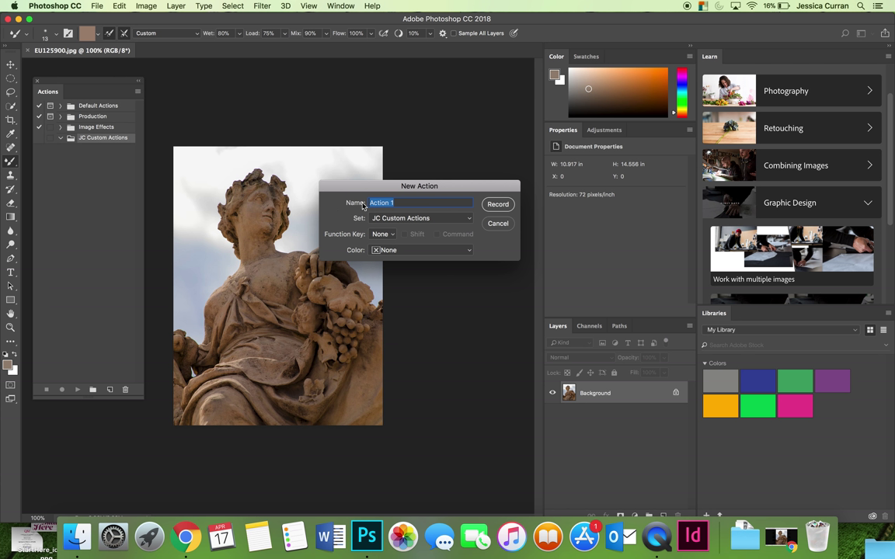
pyautogui.write('Funny Filters')
# Set the action's function key to None and its colour to Yellow.
pyautogui.click(382, 234)
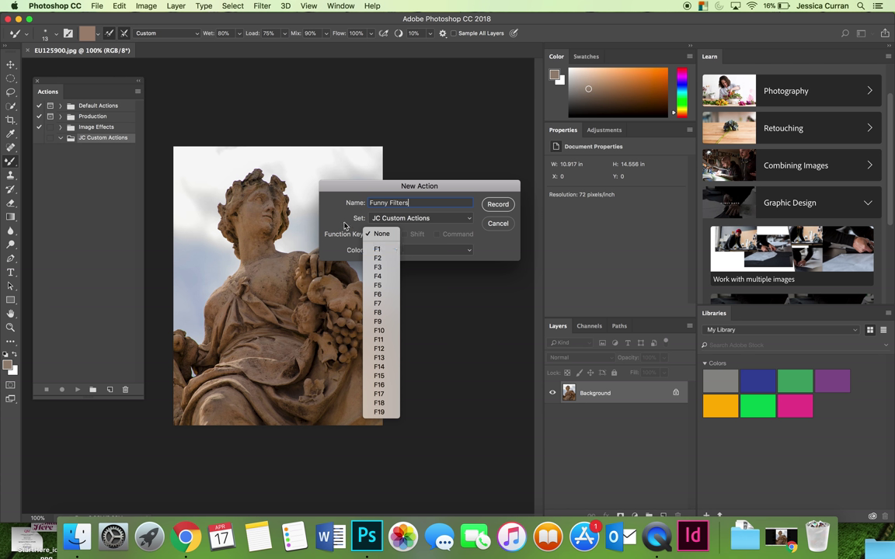
pyautogui.click(379, 285)
pyautogui.click(404, 234)
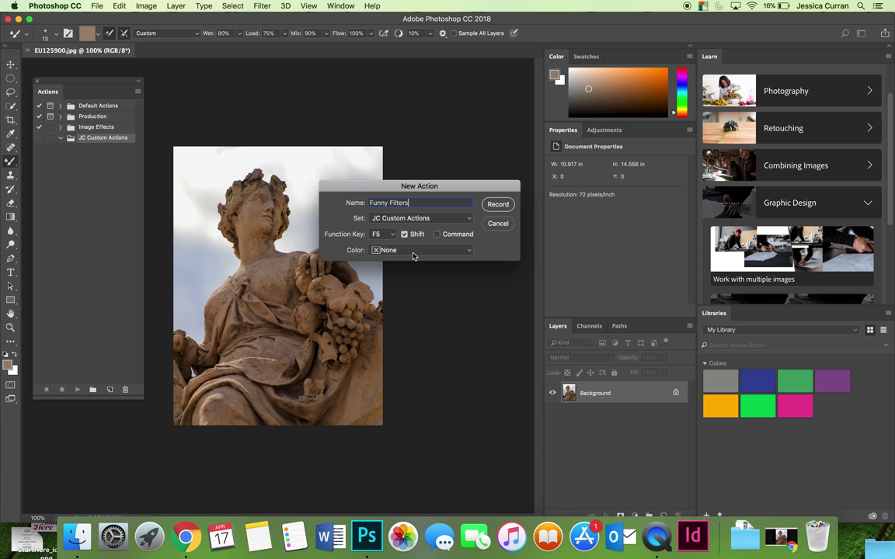
pyautogui.click(385, 234)
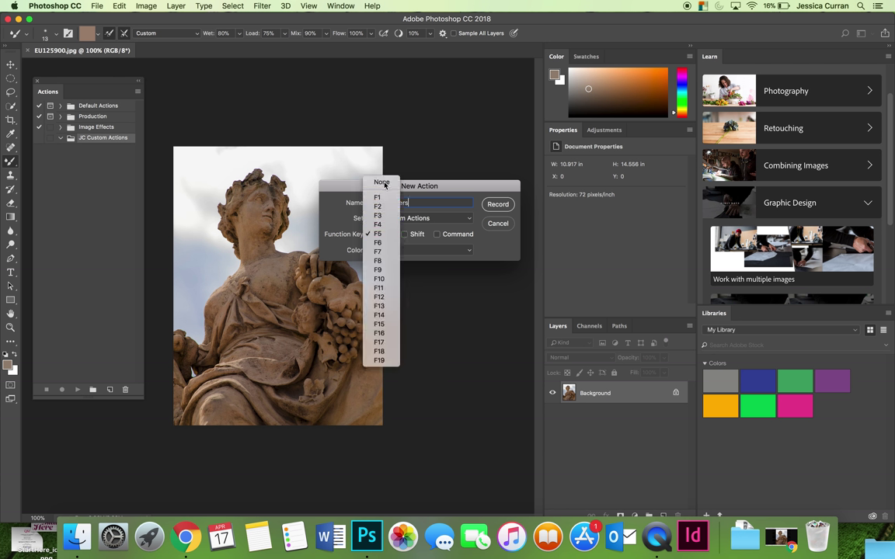
pyautogui.click(381, 182)
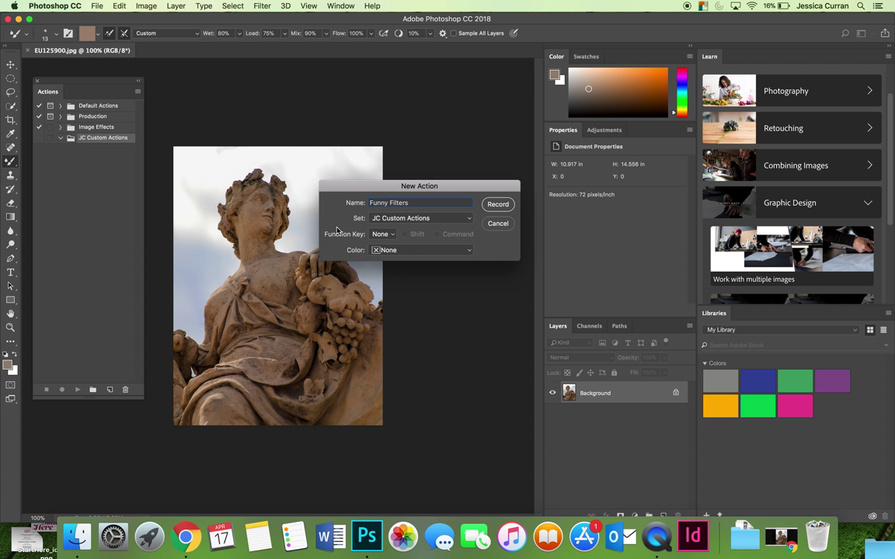
pyautogui.click(414, 251)
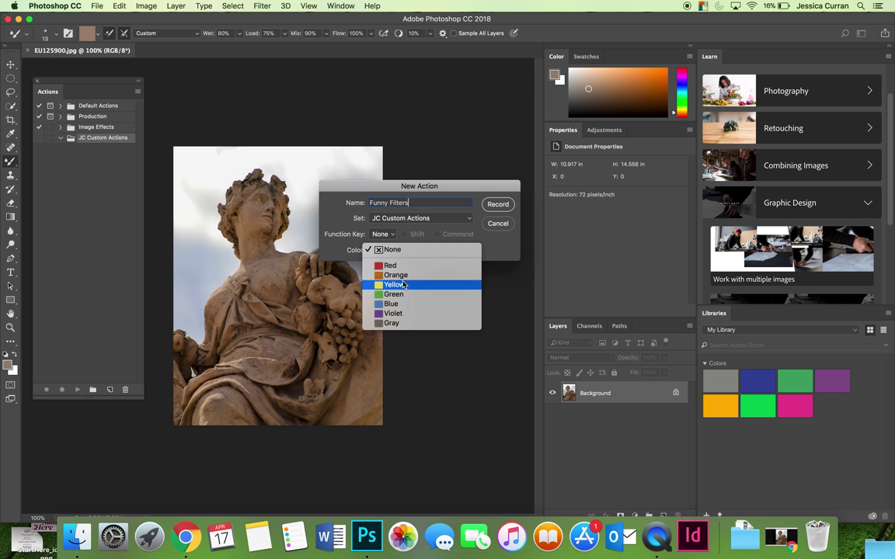
pyautogui.click(403, 285)
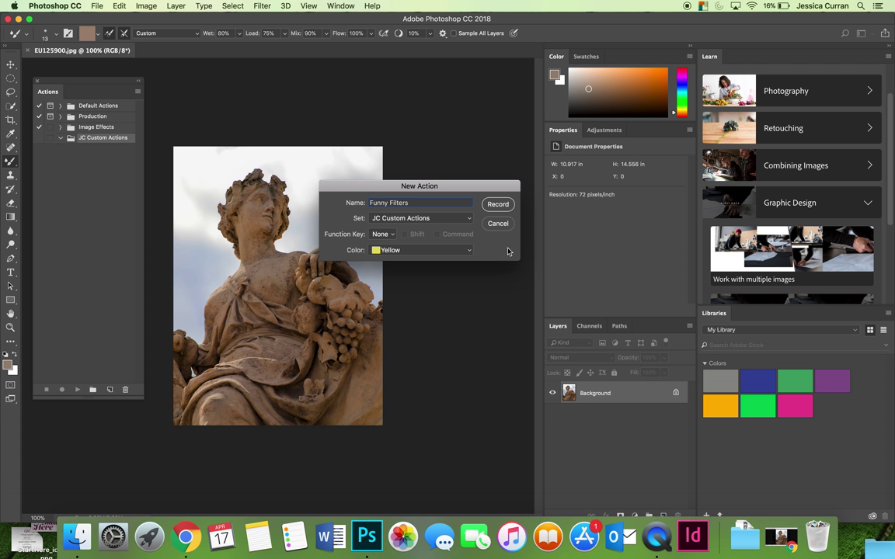
# Begin recording the Funny Filters action and float the Layers panel near the canvas.
pyautogui.click(498, 203)
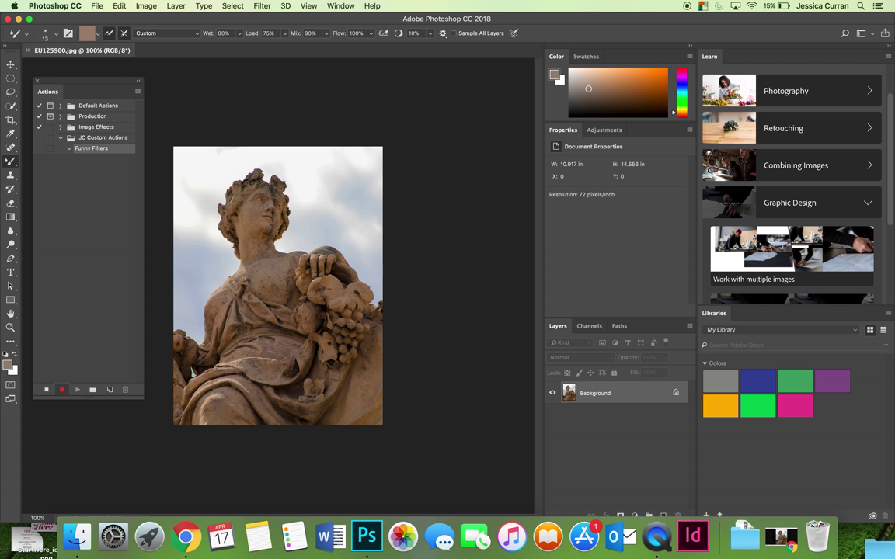
pyautogui.moveTo(558, 325); pyautogui.dragTo(465, 207)
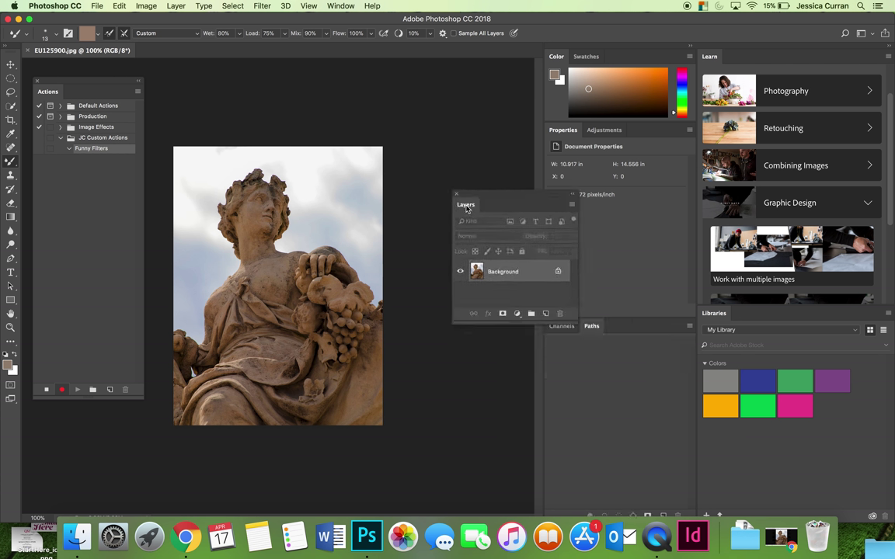
# Add a Levels adjustment layer with input levels 16, 1.39 and 246, then select Background.
pyautogui.moveTo(534, 437); pyautogui.dragTo(533, 448)
pyautogui.click(516, 438)
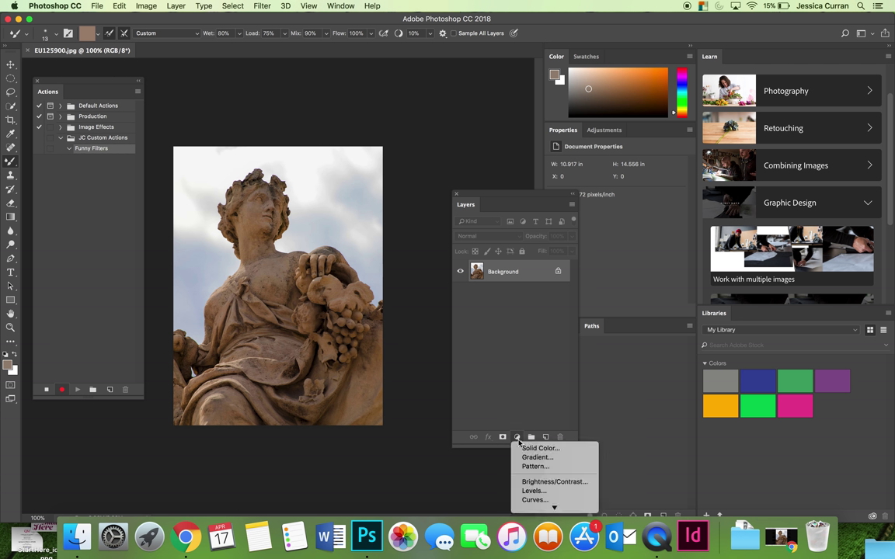
pyautogui.click(534, 492)
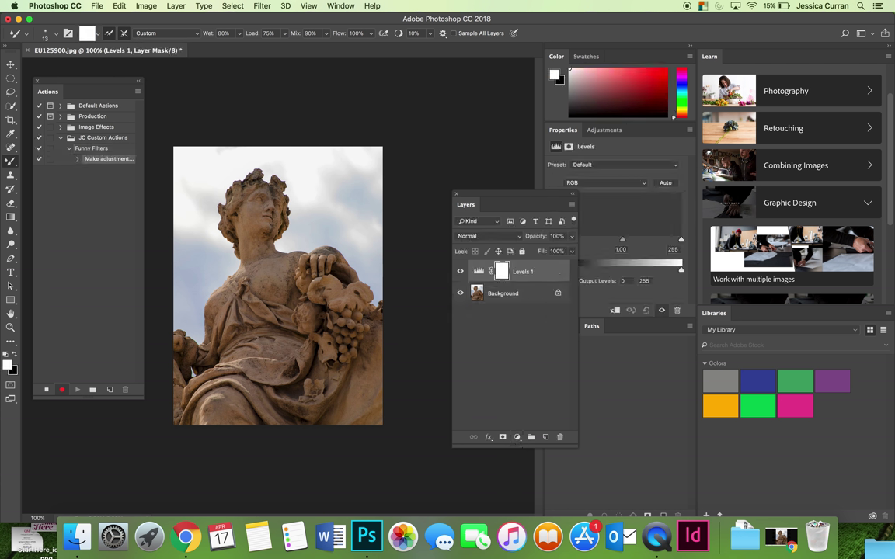
pyautogui.moveTo(540, 196); pyautogui.dragTo(501, 148)
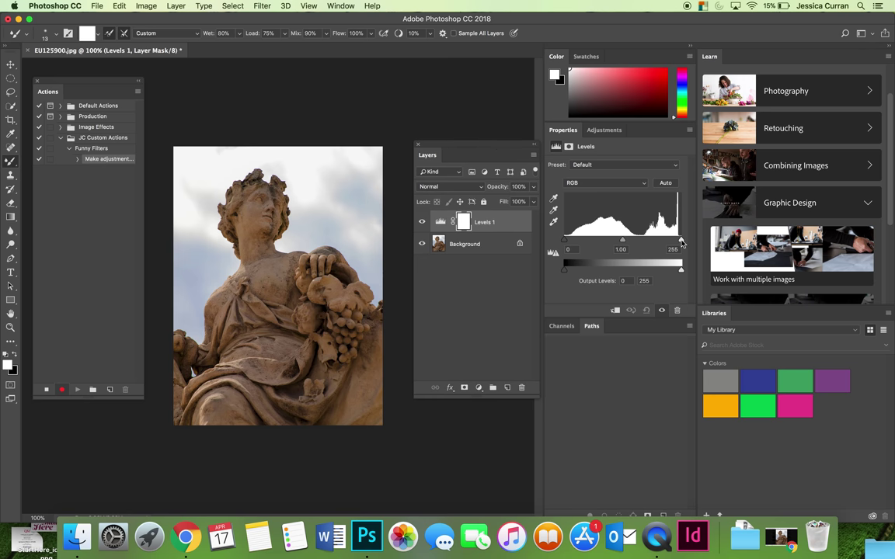
pyautogui.moveTo(681, 242); pyautogui.dragTo(677, 243)
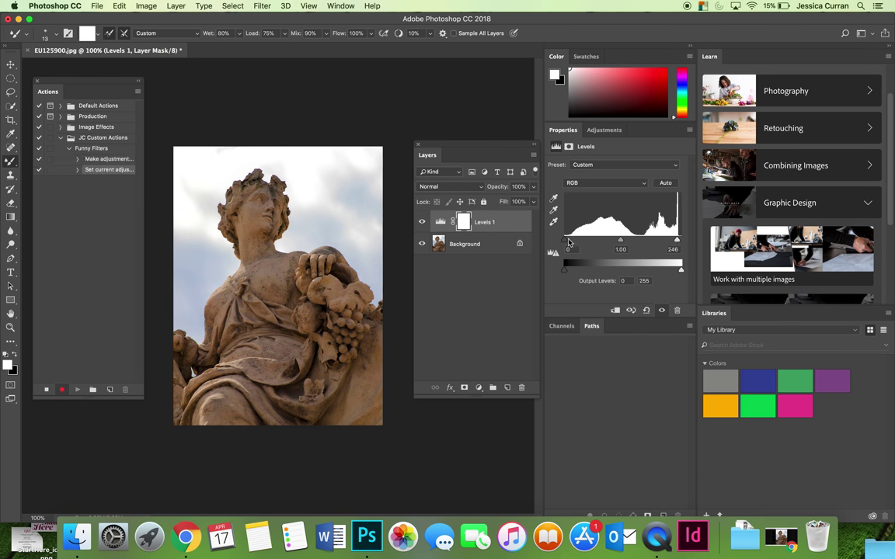
pyautogui.moveTo(568, 242); pyautogui.dragTo(613, 245)
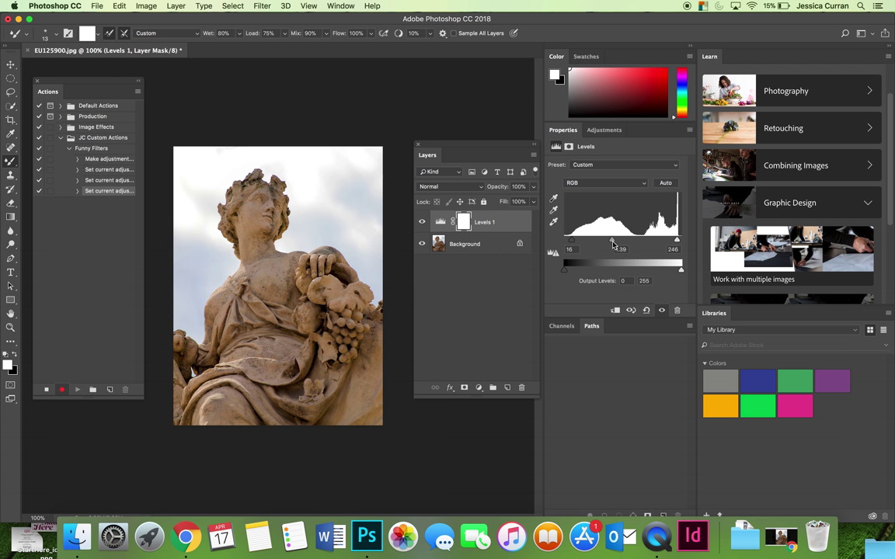
pyautogui.click(463, 247)
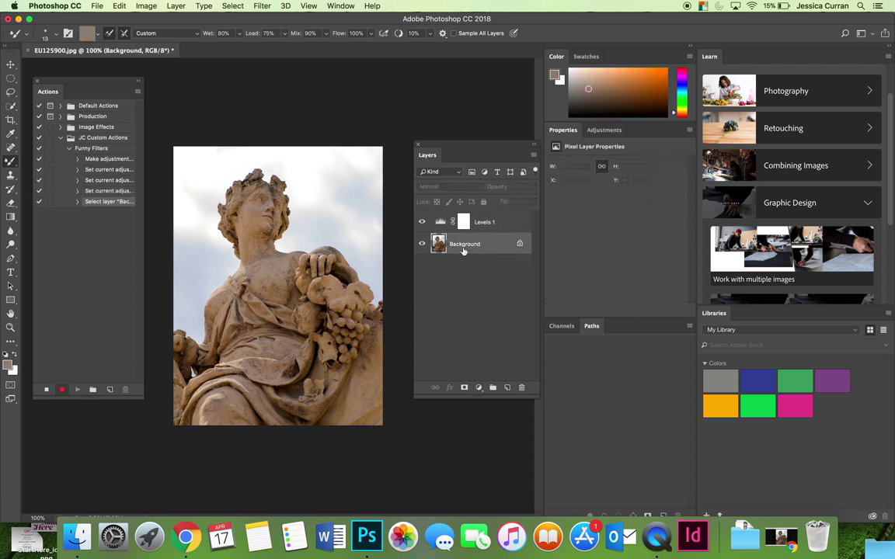
pyautogui.click(479, 388)
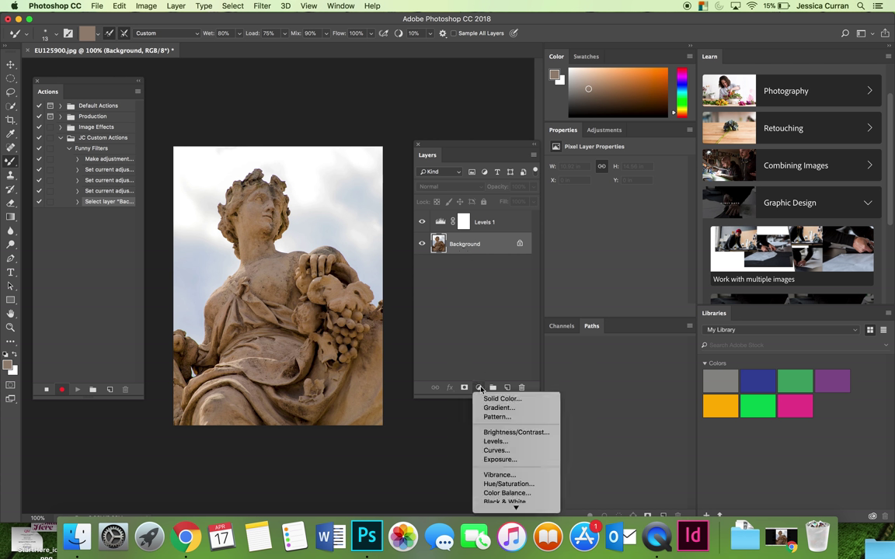
pyautogui.moveTo(536, 515)
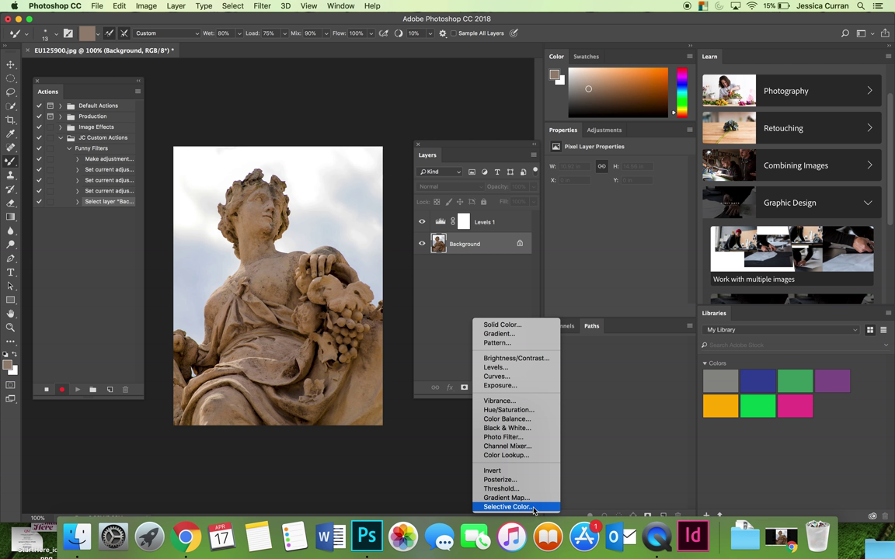
pyautogui.click(511, 334)
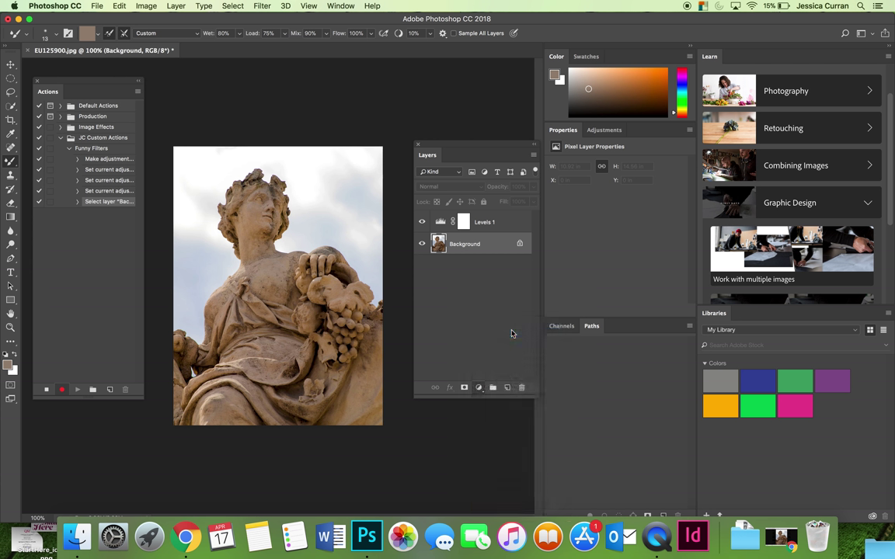
pyautogui.click(433, 198)
pyautogui.click(438, 158)
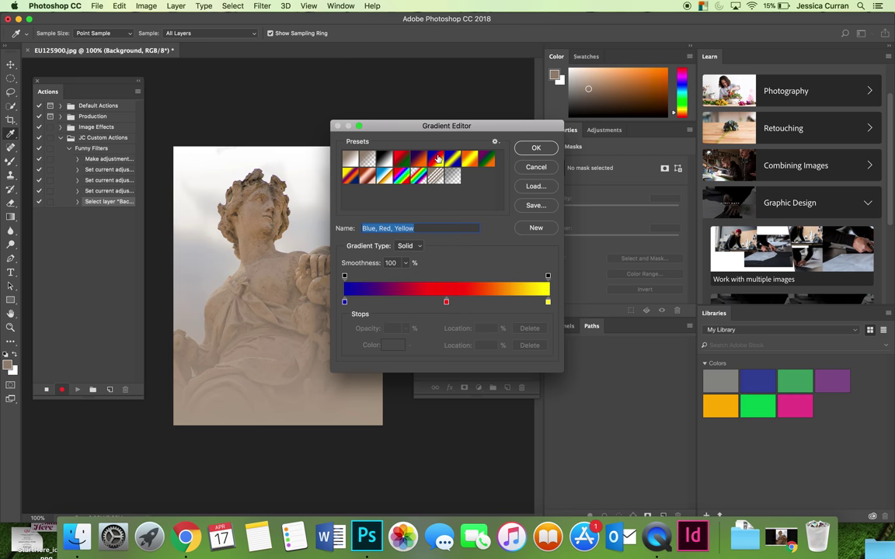
pyautogui.click(534, 148)
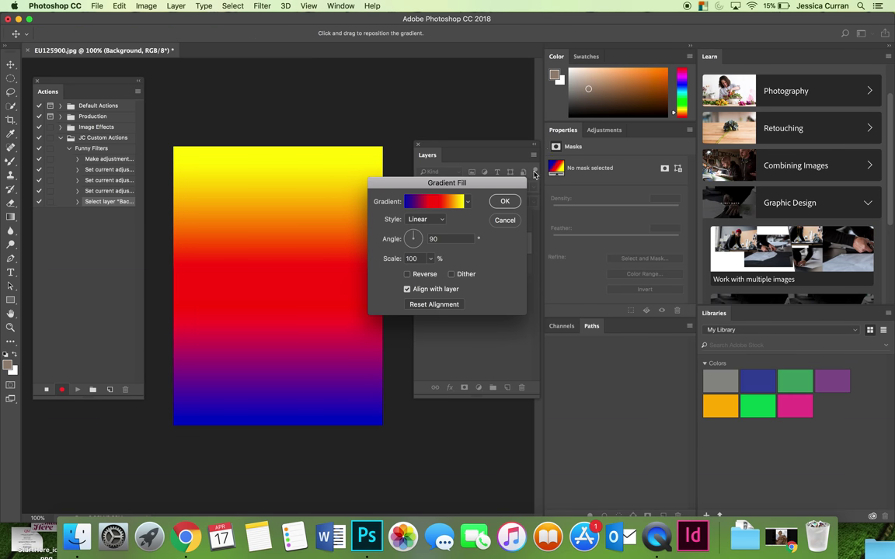
pyautogui.press('Escape')
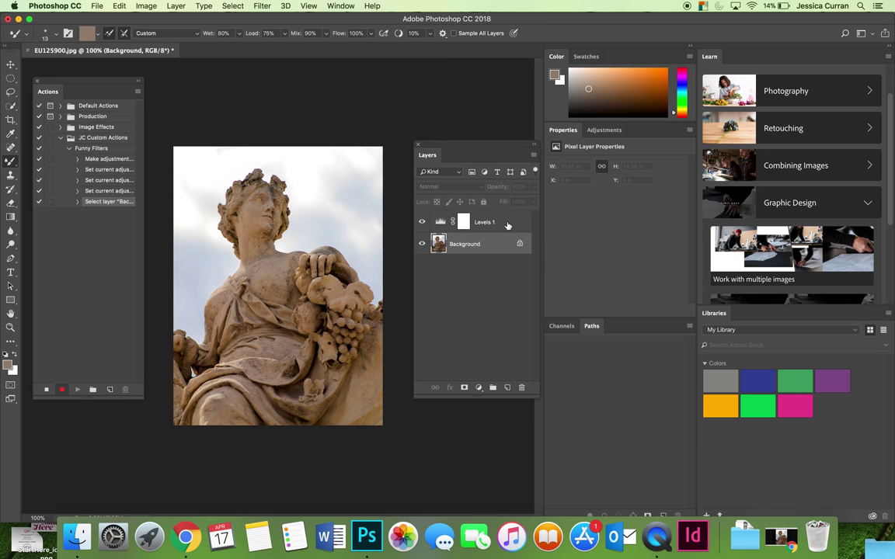
pyautogui.click(477, 389)
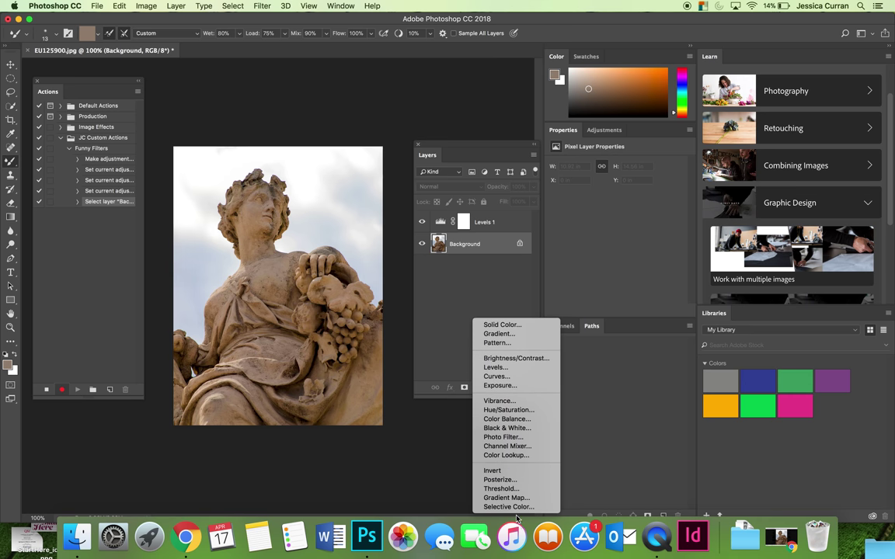
pyautogui.click(511, 499)
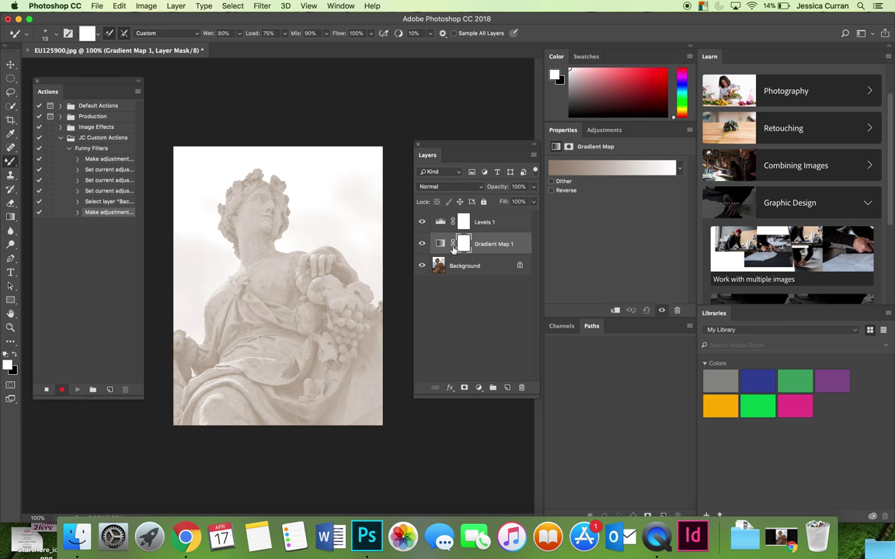
# Give Gradient Map 1 the purple-to-orange preset, left un-reversed, then select Background.
pyautogui.click(679, 168)
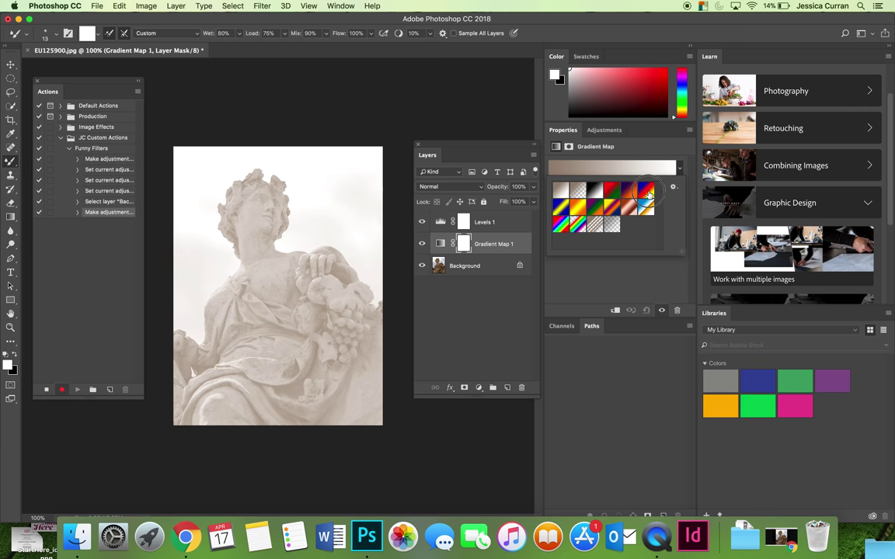
pyautogui.click(647, 193)
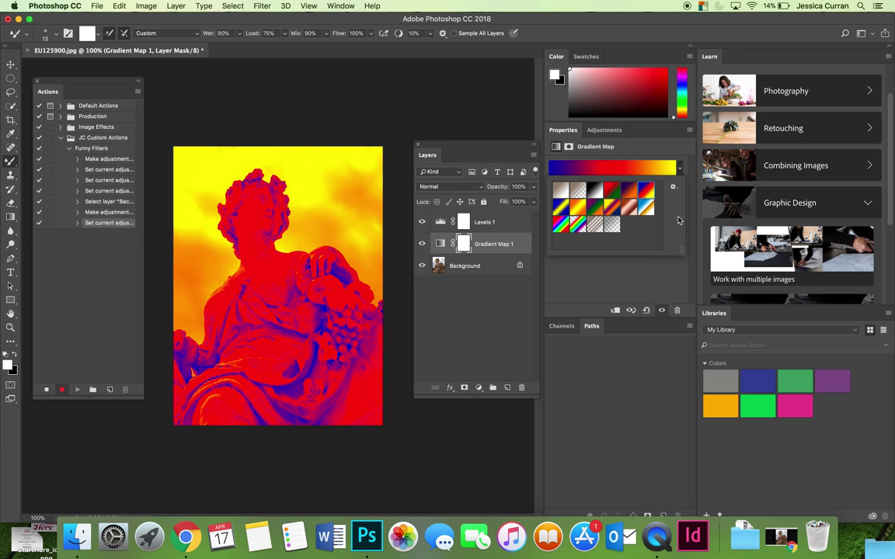
pyautogui.click(680, 168)
pyautogui.click(680, 169)
pyautogui.click(630, 194)
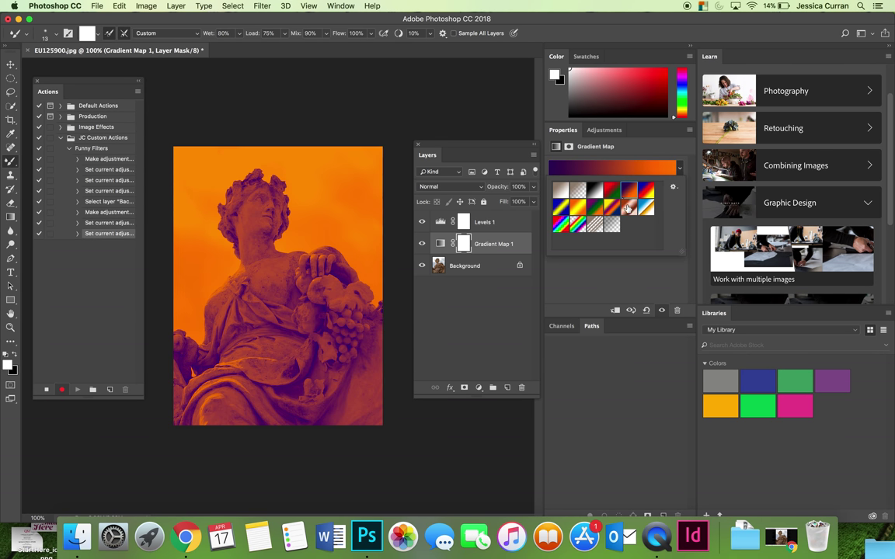
pyautogui.click(585, 135)
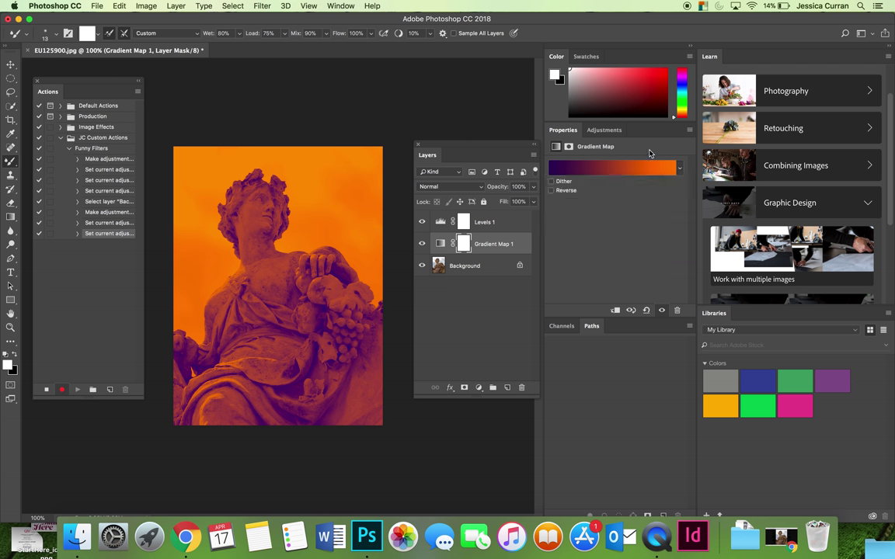
pyautogui.click(552, 191)
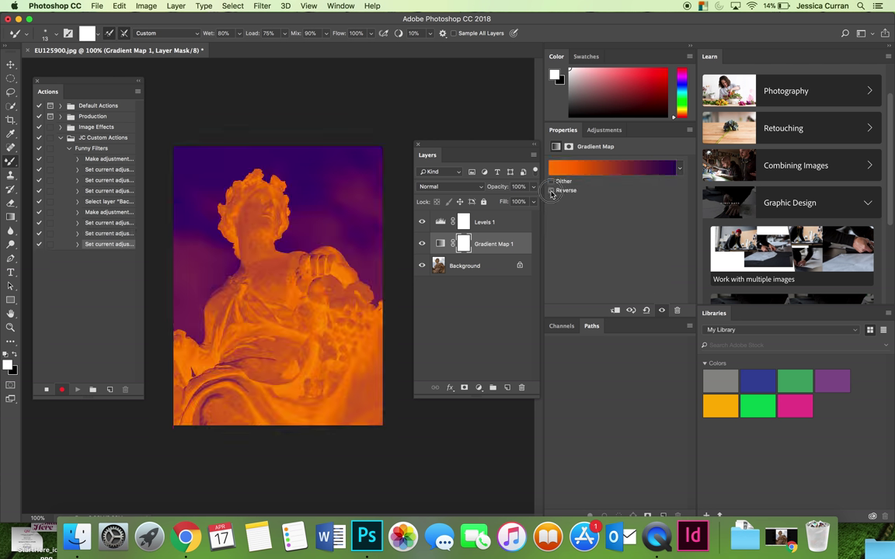
pyautogui.click(552, 191)
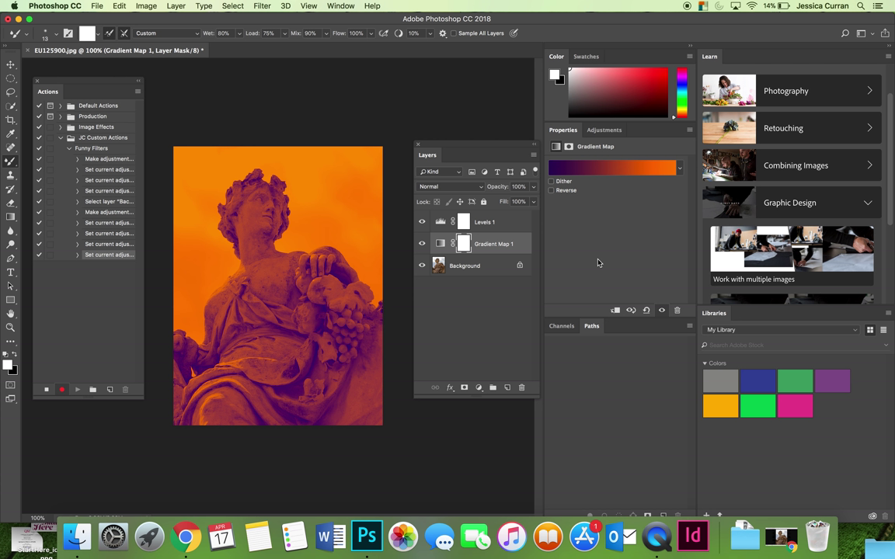
pyautogui.click(464, 269)
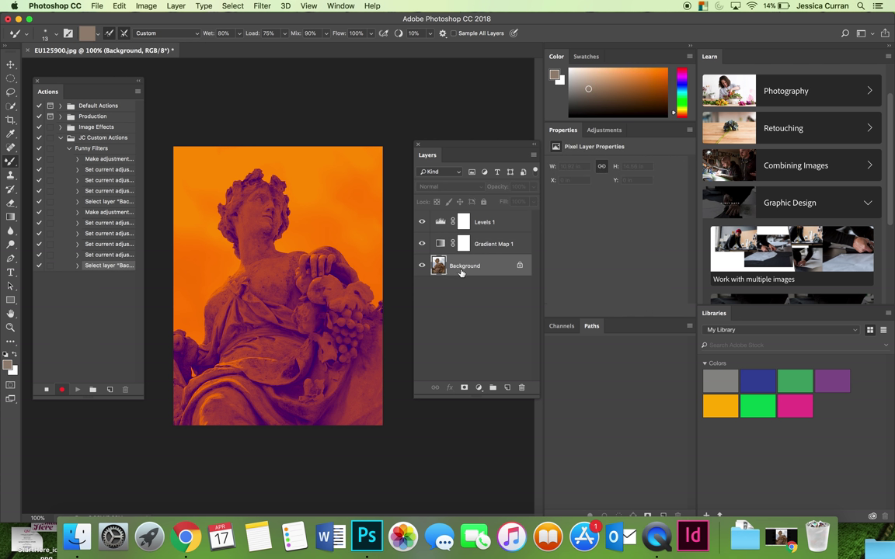
# Duplicate the Background layer as Background copy.
pyautogui.rightClick(460, 268)
pyautogui.click(497, 289)
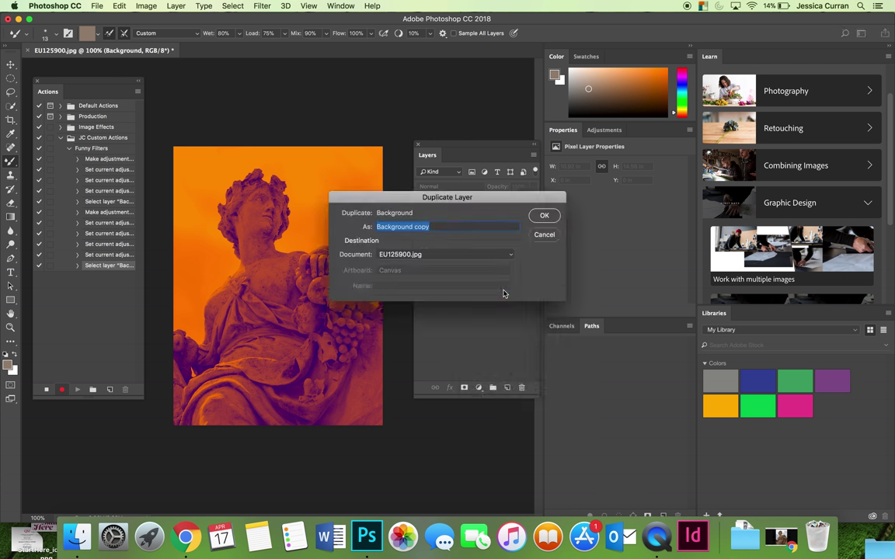
pyautogui.press('Return')
# Convert Background copy to a smart object.
pyautogui.rightClick(477, 266)
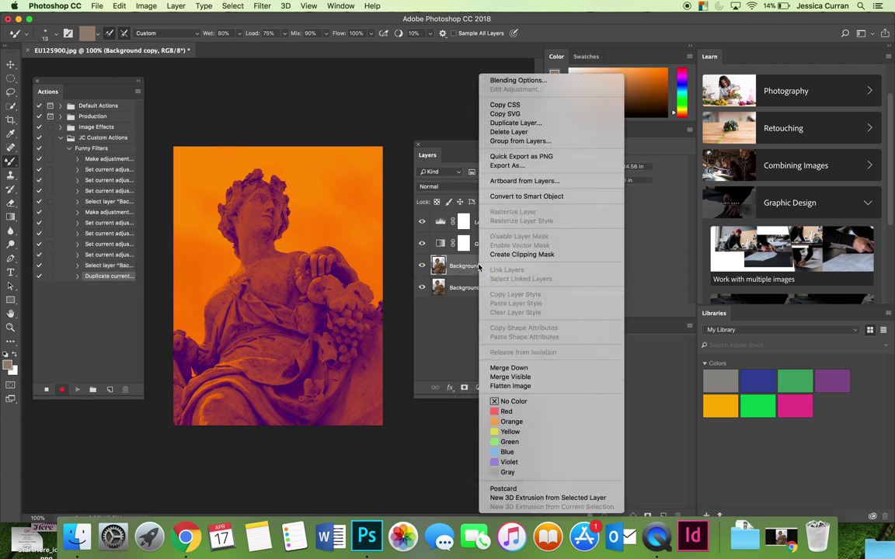
pyautogui.click(538, 197)
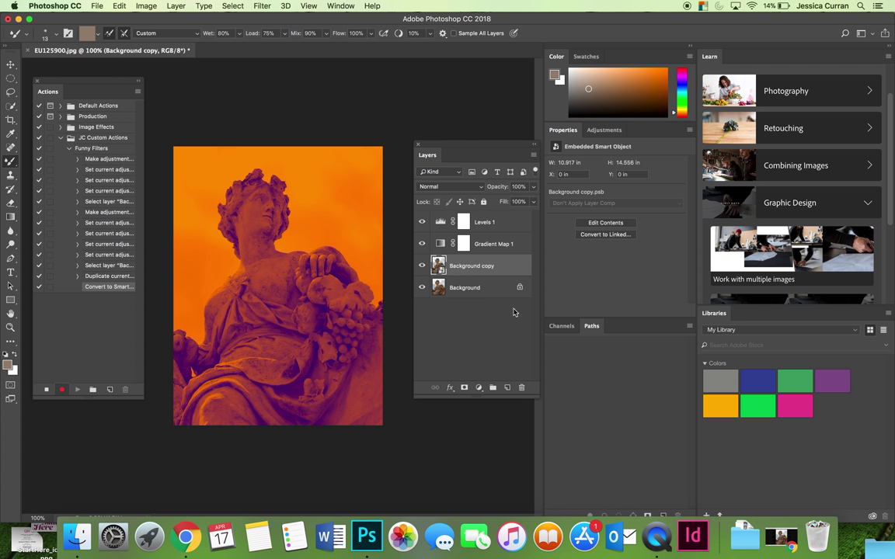
pyautogui.click(264, 5)
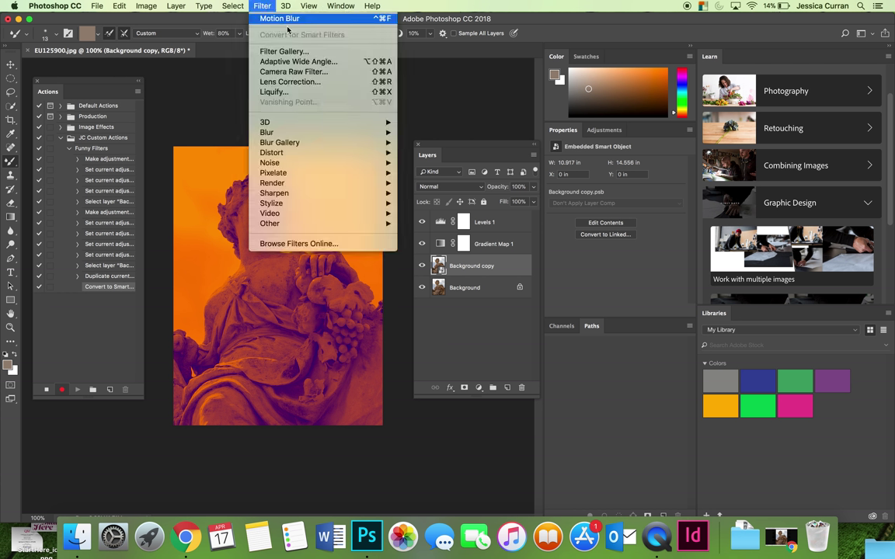
# Apply the Artistic > Underpainting filter from the Filter Gallery to Background copy.
pyautogui.click(324, 52)
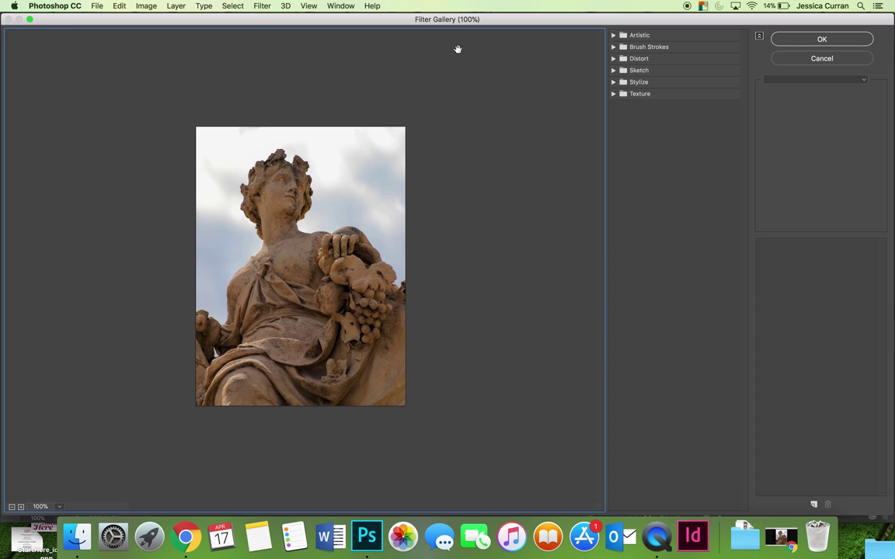
pyautogui.click(613, 36)
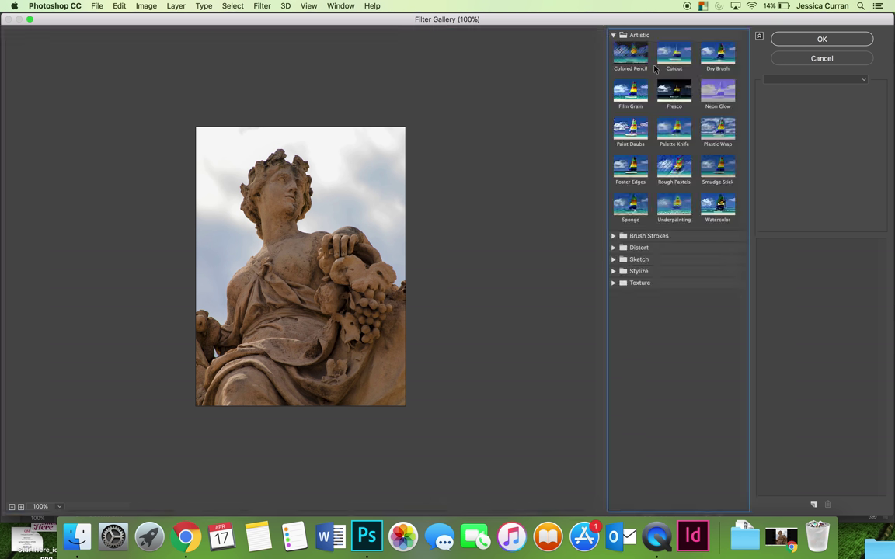
pyautogui.click(630, 54)
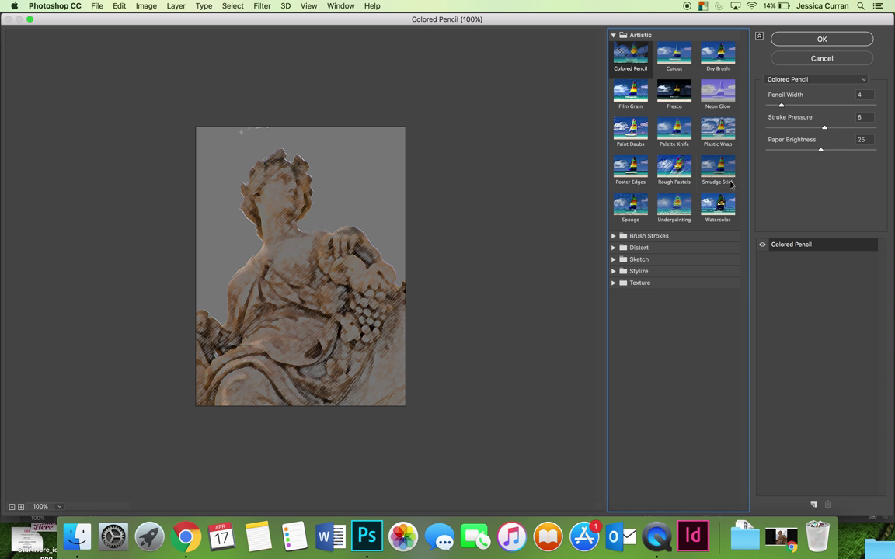
pyautogui.click(676, 211)
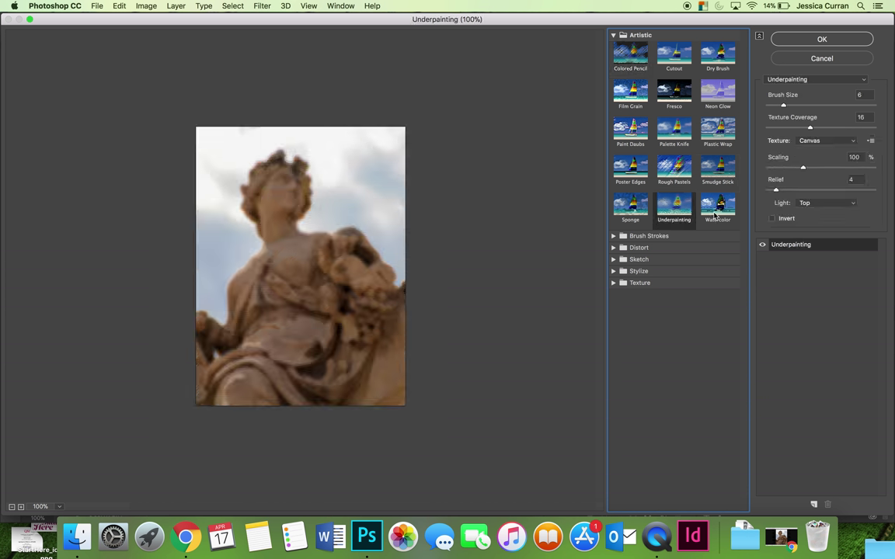
pyautogui.click(810, 39)
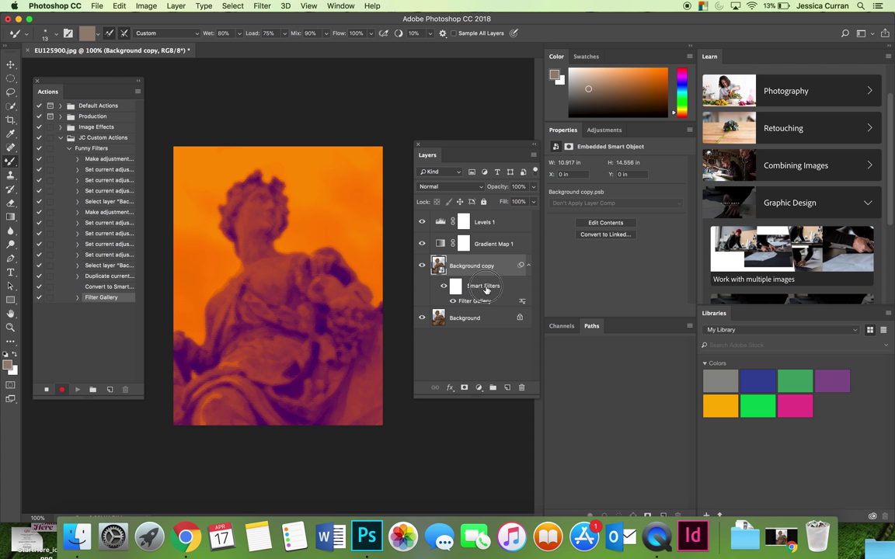
# Lower Background copy's fill to 65% and deselect all layers.
pyautogui.click(533, 202)
pyautogui.moveTo(514, 217); pyautogui.dragTo(514, 217)
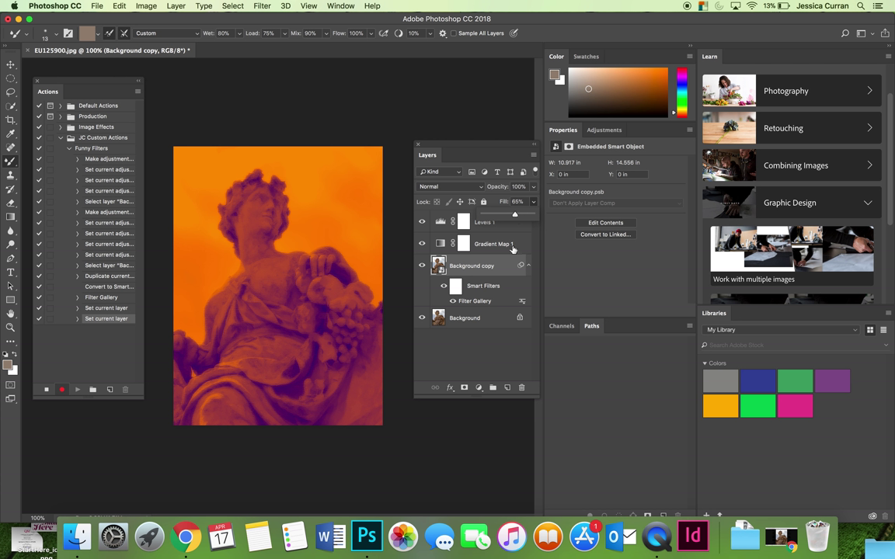
pyautogui.click(461, 353)
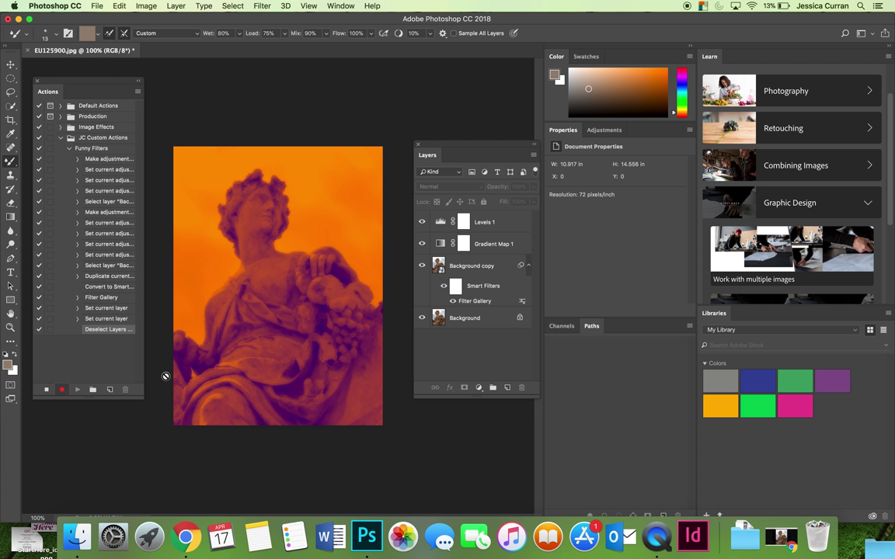
# Stop recording and select the Funny Filters action.
pyautogui.click(47, 390)
pyautogui.click(69, 149)
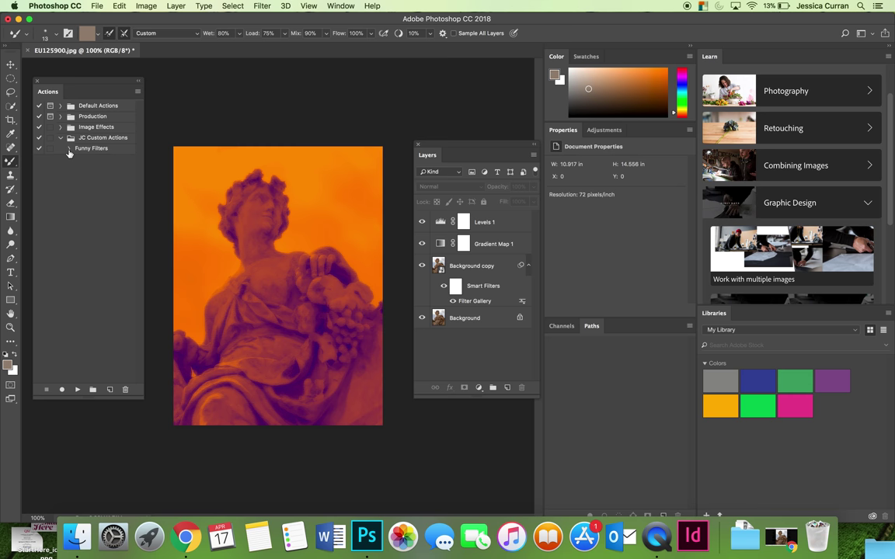
pyautogui.click(69, 149)
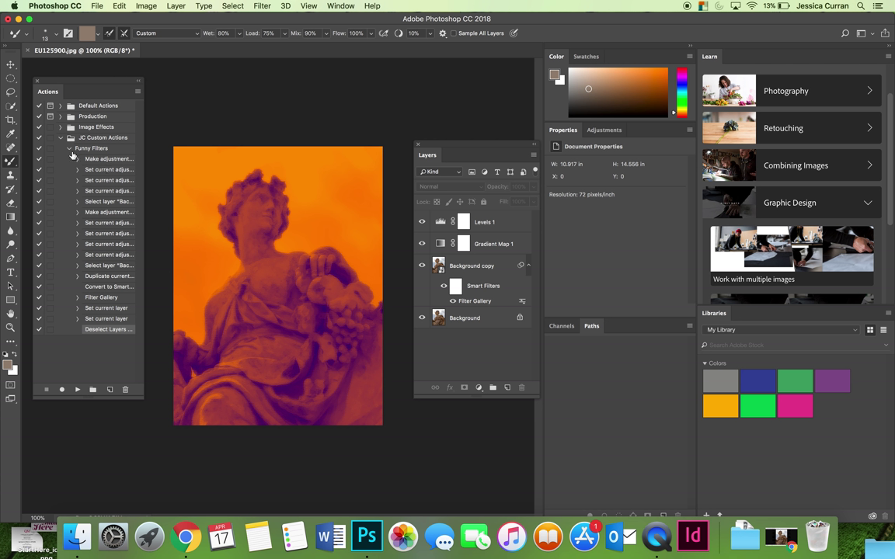
pyautogui.click(88, 149)
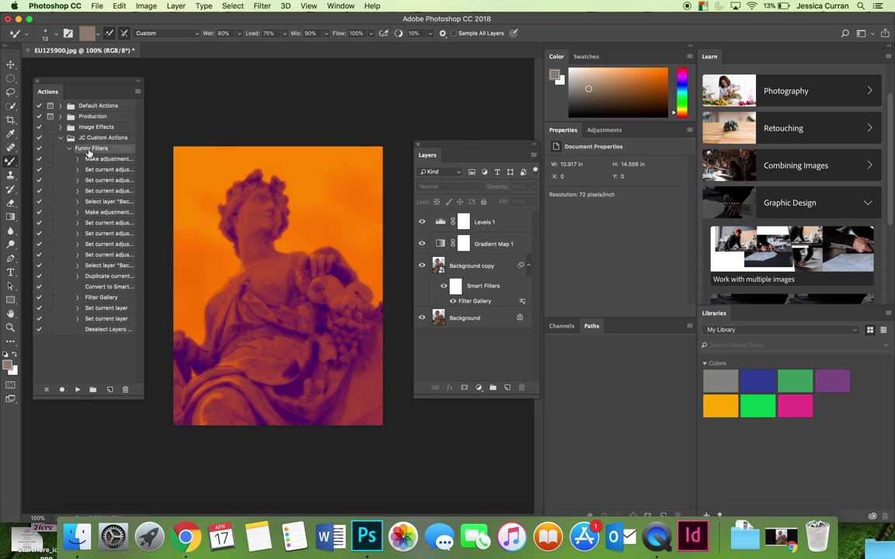
# Rename the Funny Filters action to 'Orange Purple Glow'.
pyautogui.doubleClick(90, 148)
pyautogui.write('Orange Purple F')
pyautogui.write('low')
pyautogui.click(64, 357)
# Open ART1280_27.jpg, the snowy mountain photo, from the Desktop.
pyautogui.click(97, 6)
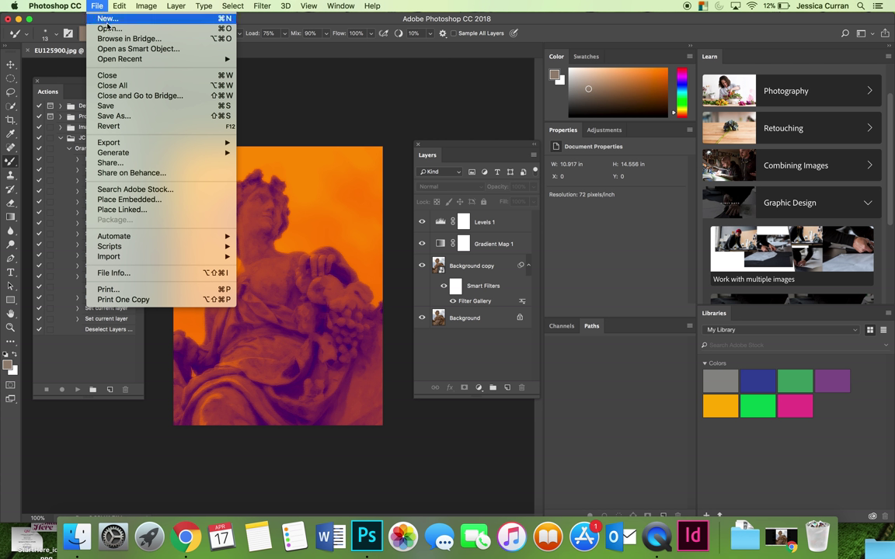
pyautogui.click(108, 28)
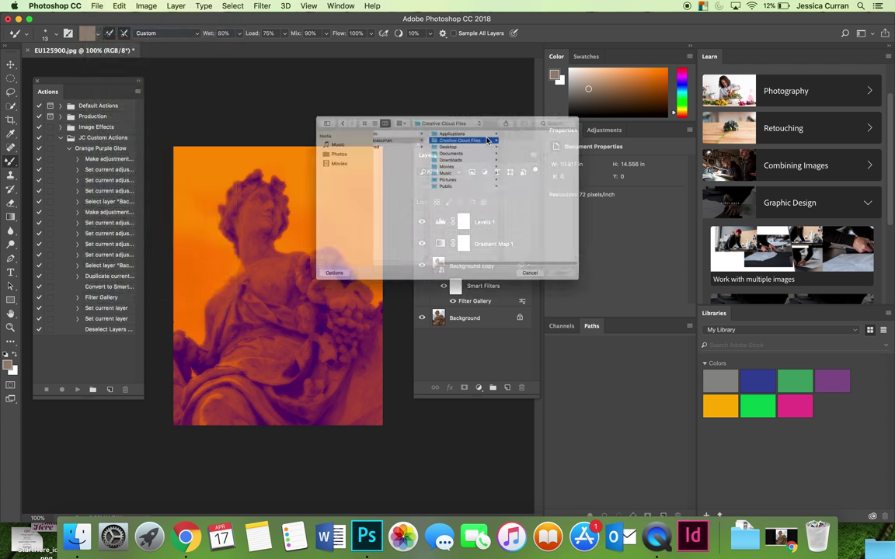
pyautogui.click(451, 124)
pyautogui.click(570, 114)
pyautogui.click(613, 308)
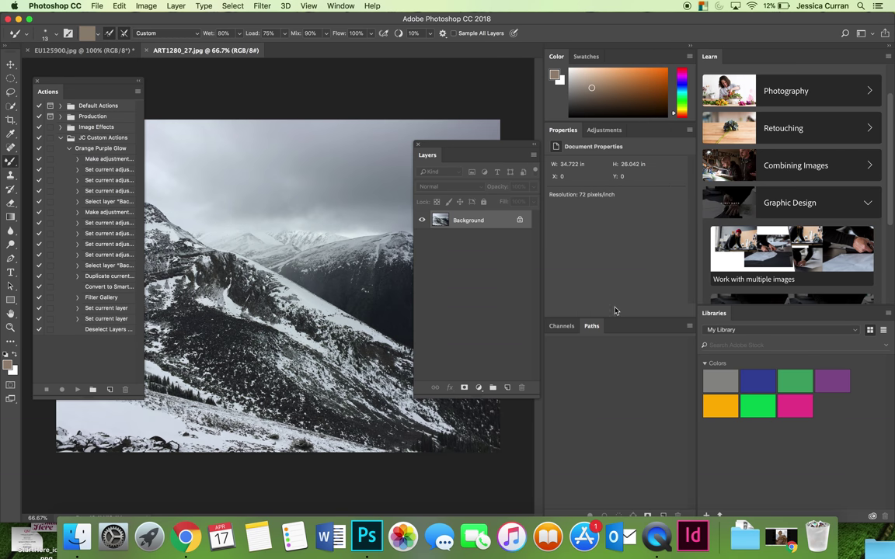
# Play the Orange Purple Glow action on ART1280_27.jpg to add Levels 1, Gradient Map 1 and a filtered copy.
pyautogui.moveTo(466, 152); pyautogui.dragTo(566, 201)
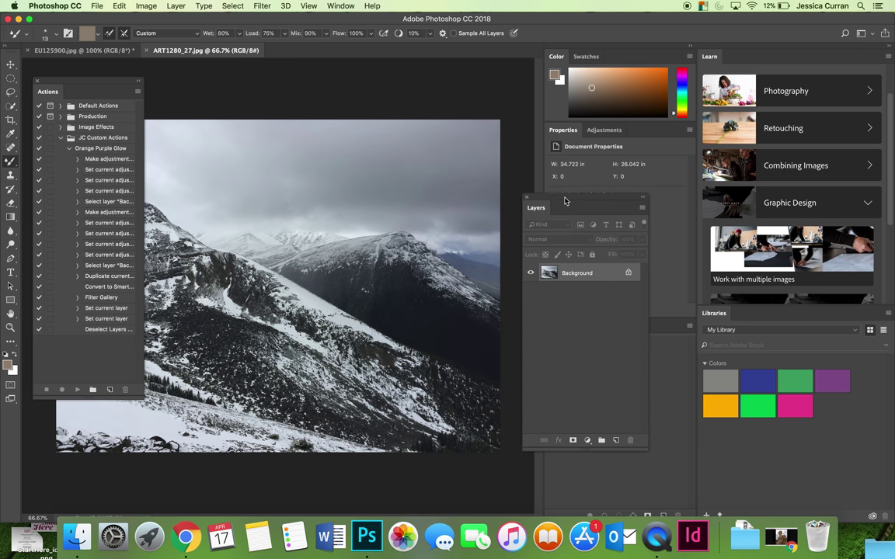
pyautogui.click(77, 149)
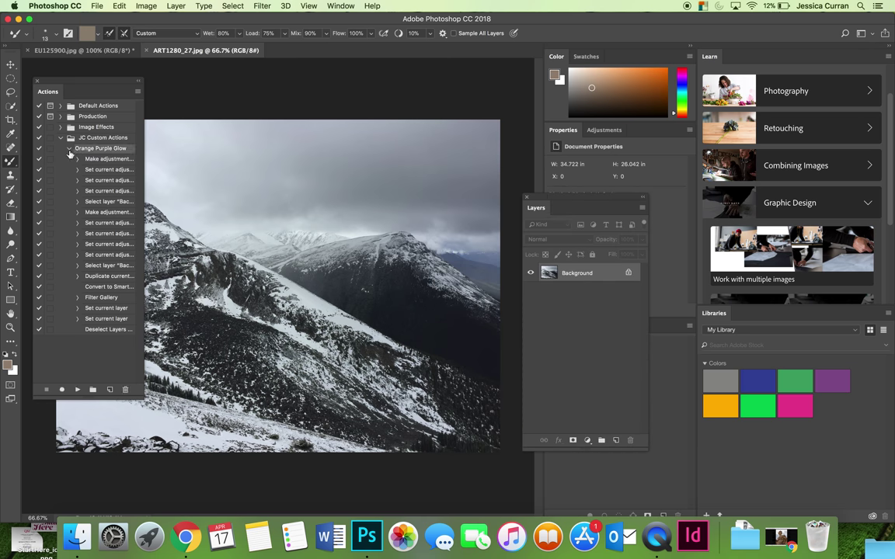
pyautogui.click(78, 389)
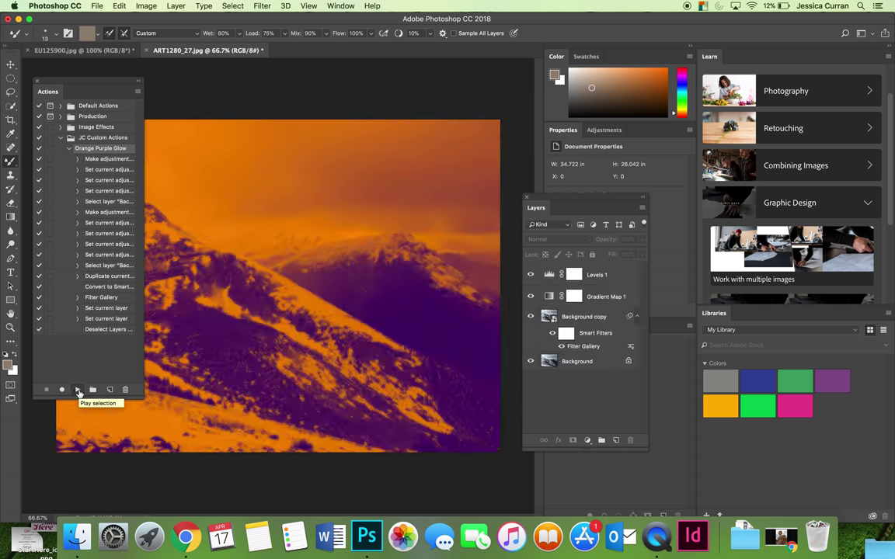